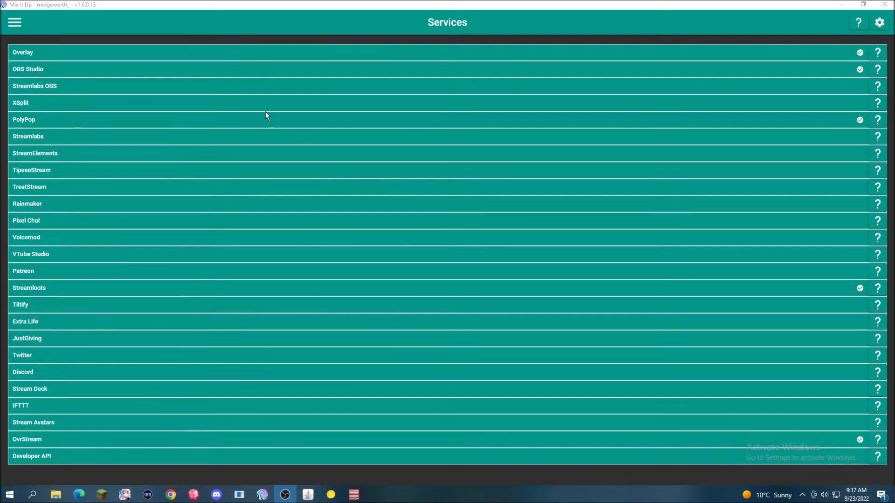
Test the OBS Studio service connection and dismiss the result.
left_click(37, 69)
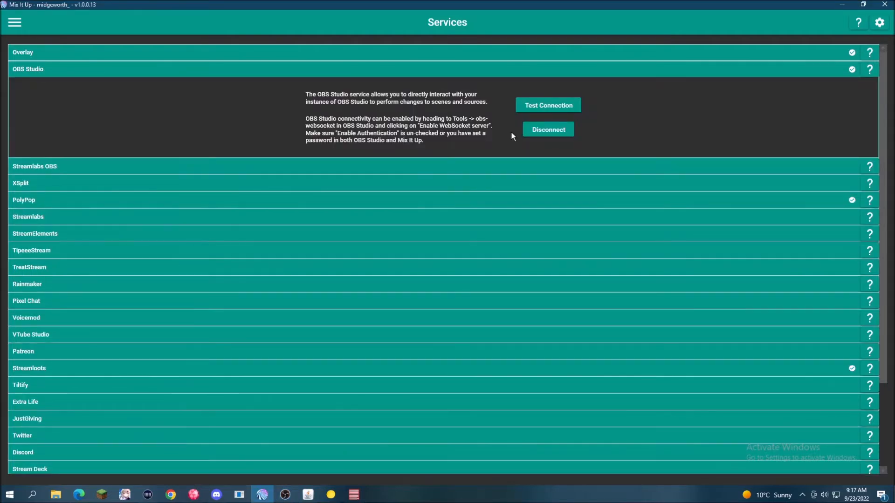
left_click(528, 111)
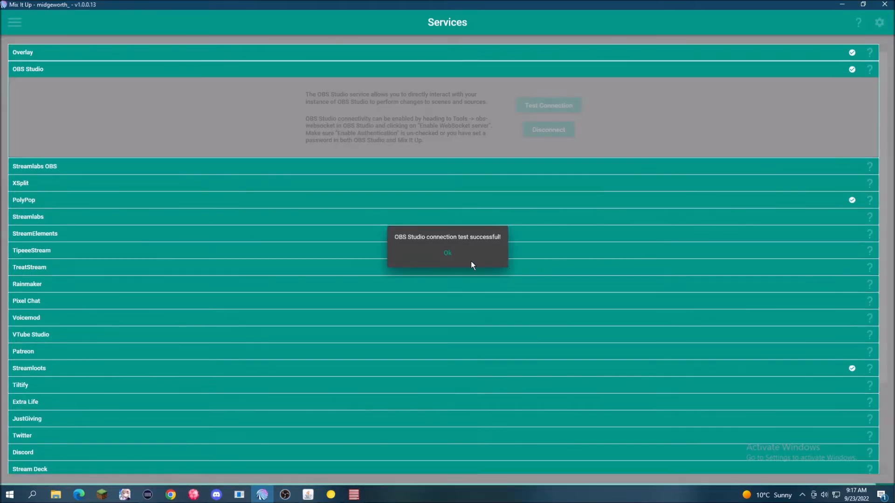
left_click(450, 255)
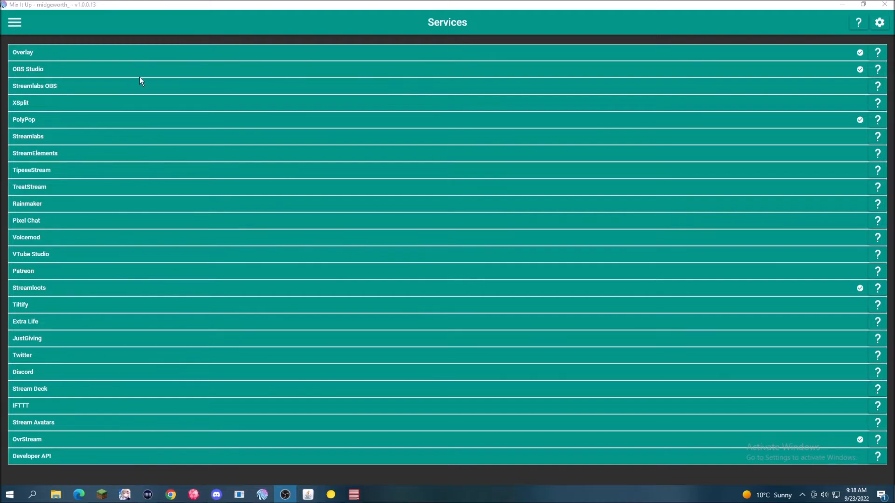
Start a new custom command from the Commands page.
left_click(18, 26)
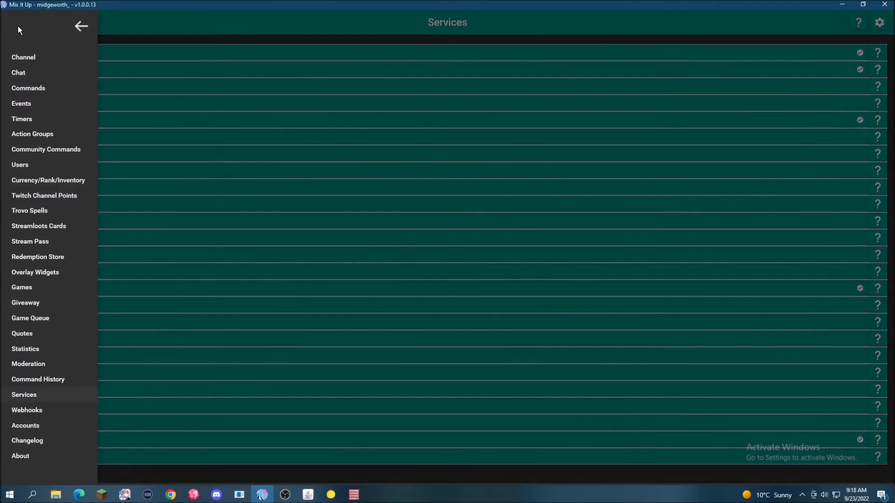
left_click(41, 90)
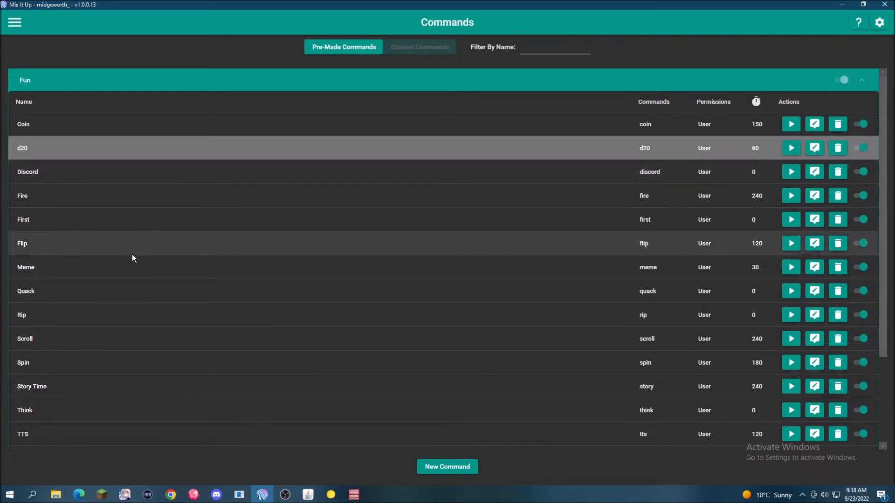
scroll(216, 262, "down", 4)
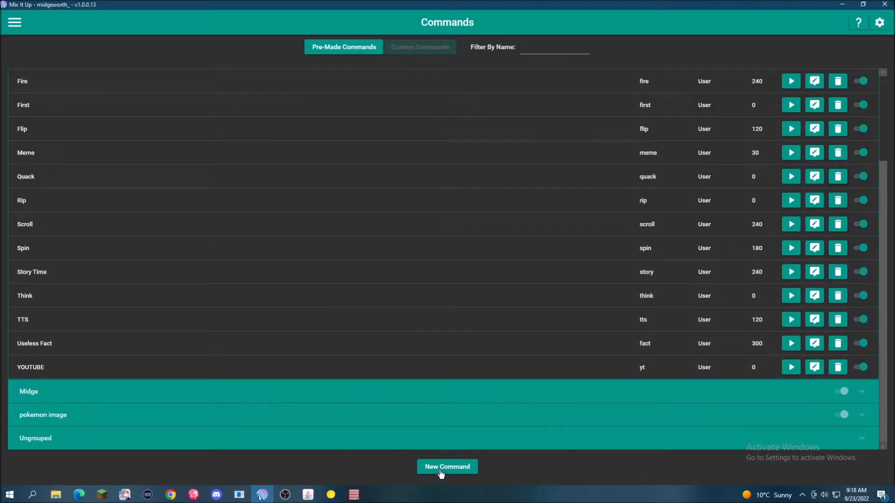
left_click(441, 468)
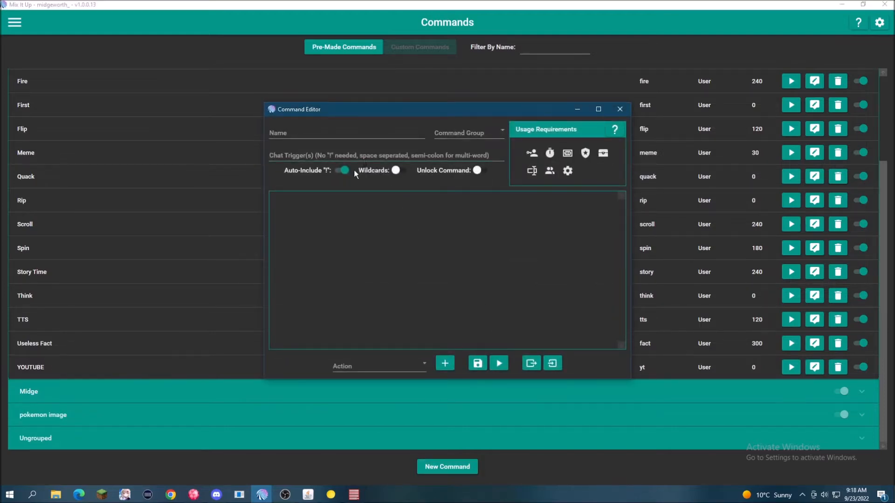
Name the command Test, assign it to the Test command group, and set its chat trigger to test.
left_click(333, 133)
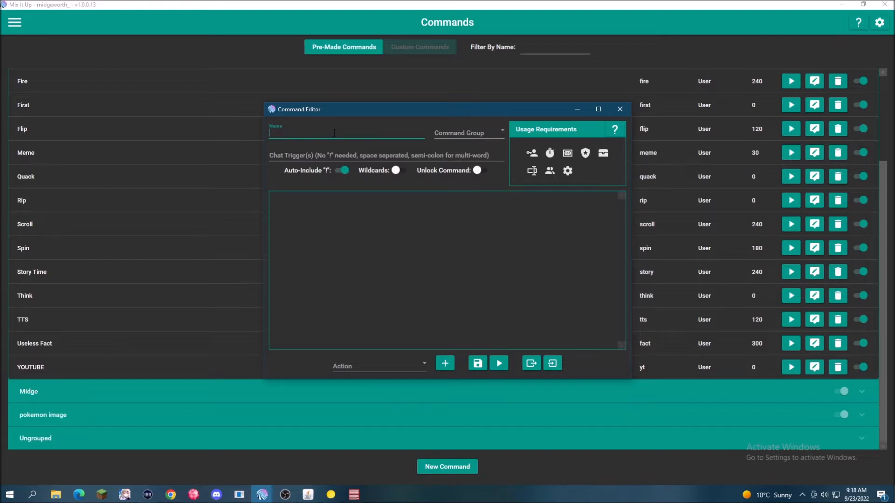
type("Test")
left_click(473, 135)
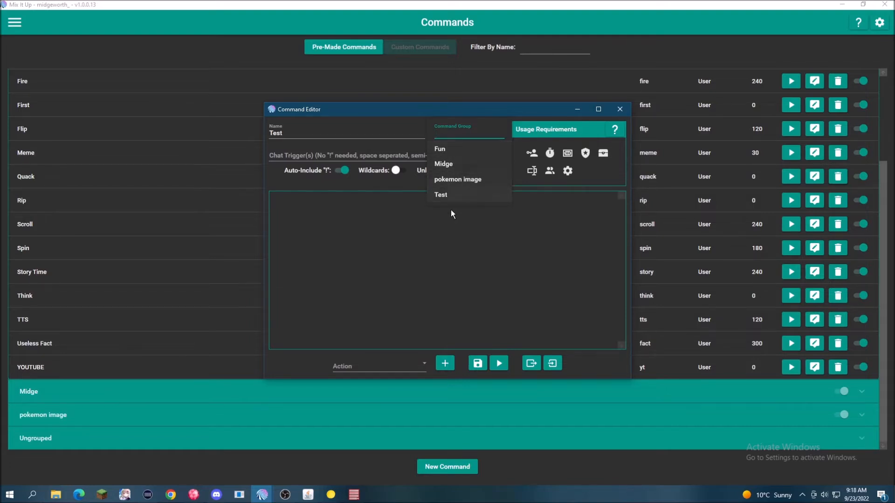
type("new")
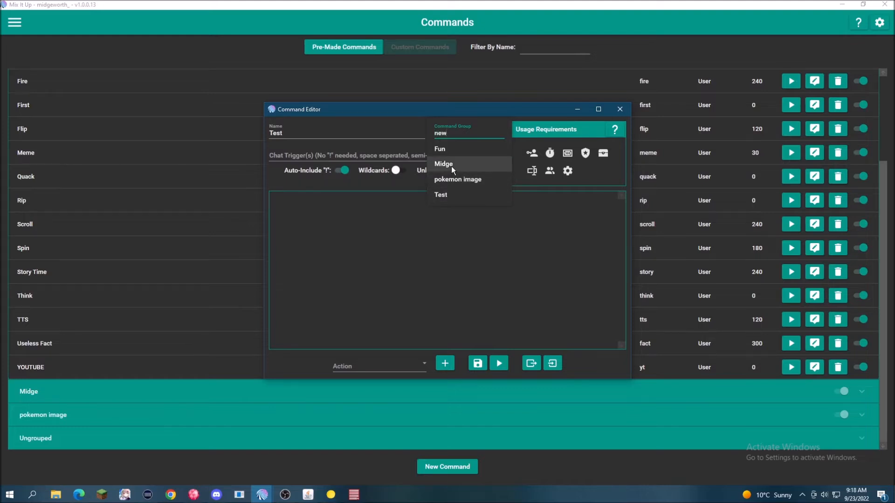
left_click(455, 194)
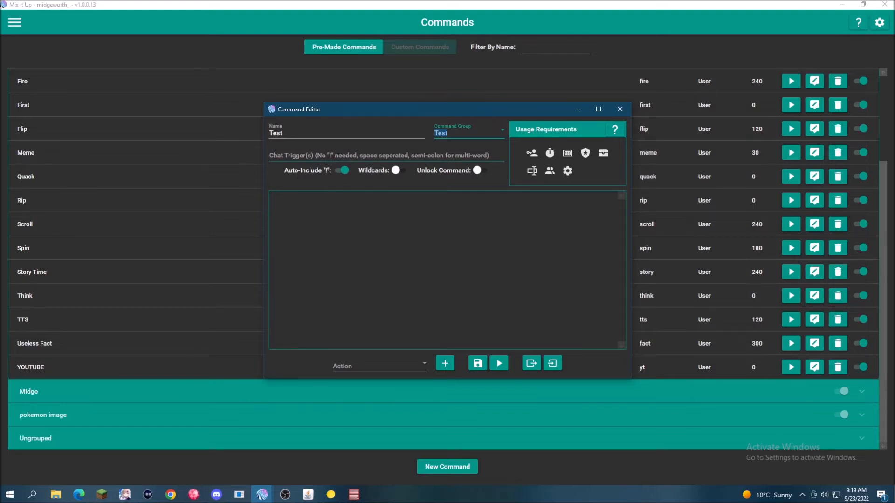
left_click(335, 157)
type("test")
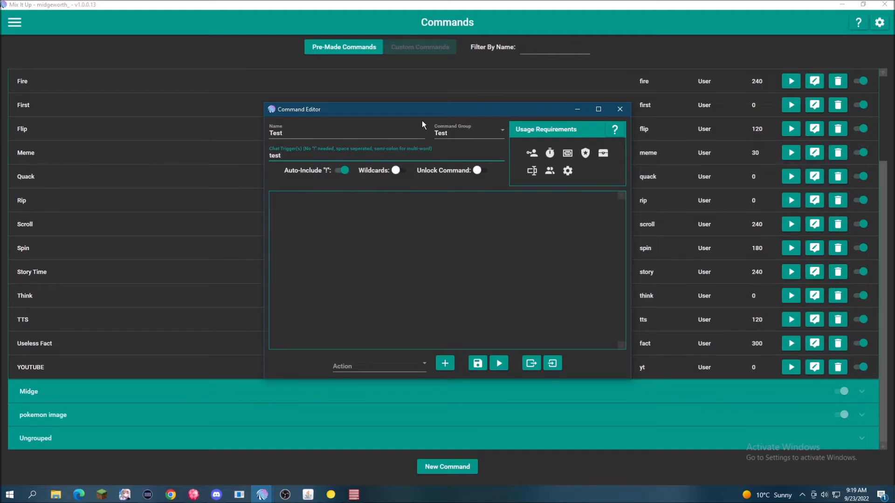
Add a Chat Message action to the Test command.
left_click(420, 362)
scroll(393, 277, "down", 2)
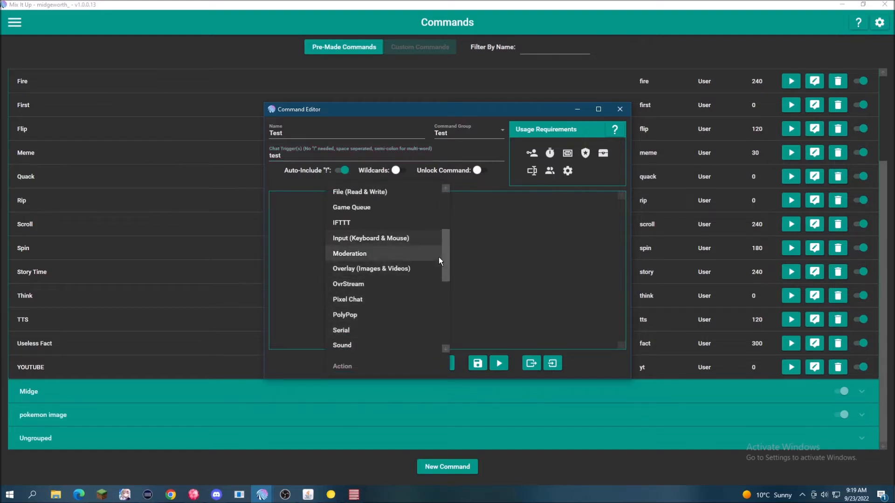
scroll(396, 334, "down", 4)
left_click(499, 317)
left_click(424, 363)
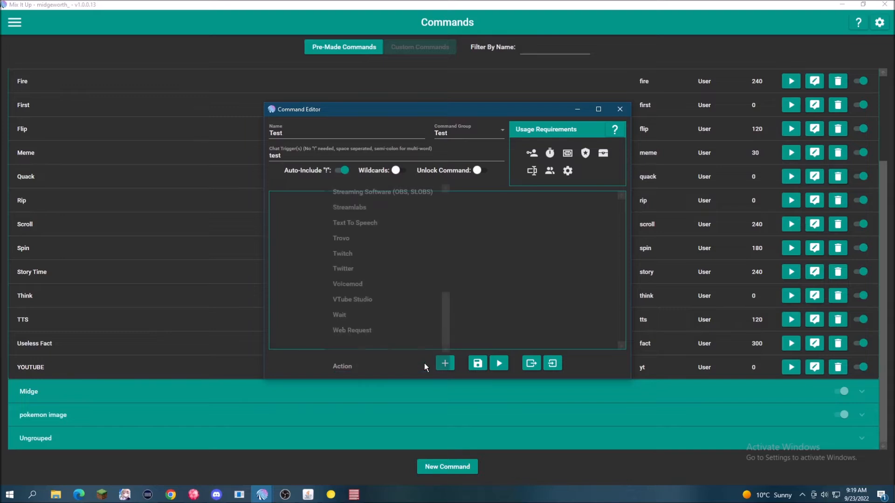
left_click_drag(444, 332, 444, 222)
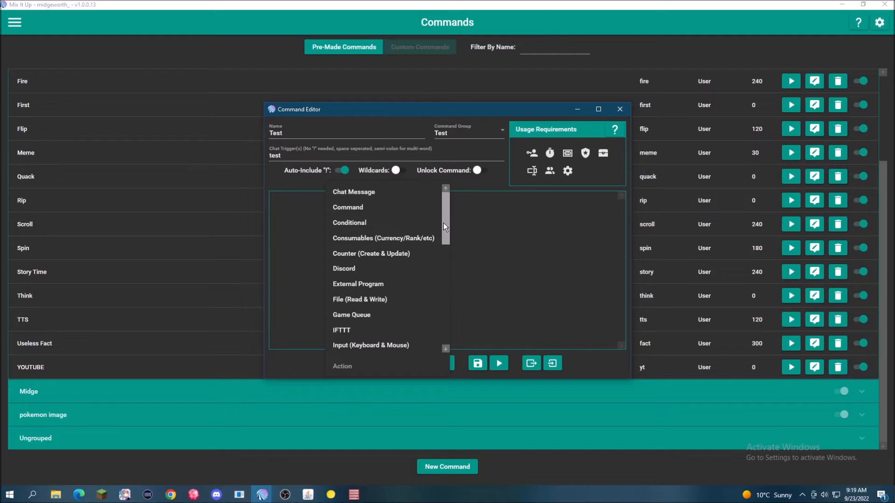
left_click(393, 192)
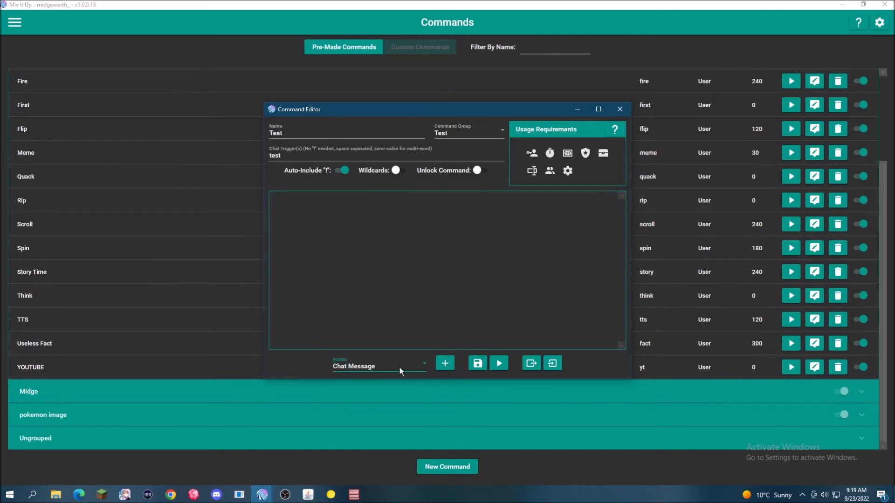
left_click(445, 367)
Set the chat message text to "This is a test!" and save the command.
left_click(282, 255)
type("This is a test!")
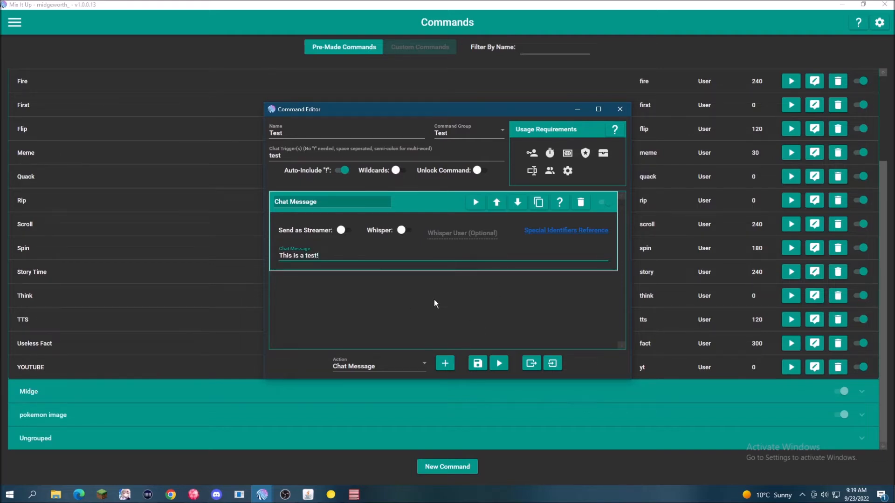
left_click(478, 365)
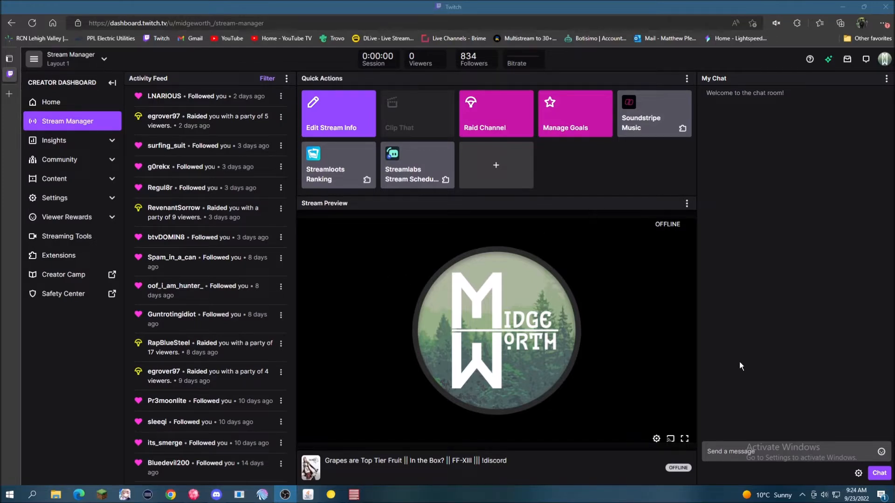
Switch to the Twitch Stream Manager and send !test in the channel chat to try the chat message command.
left_click(779, 457)
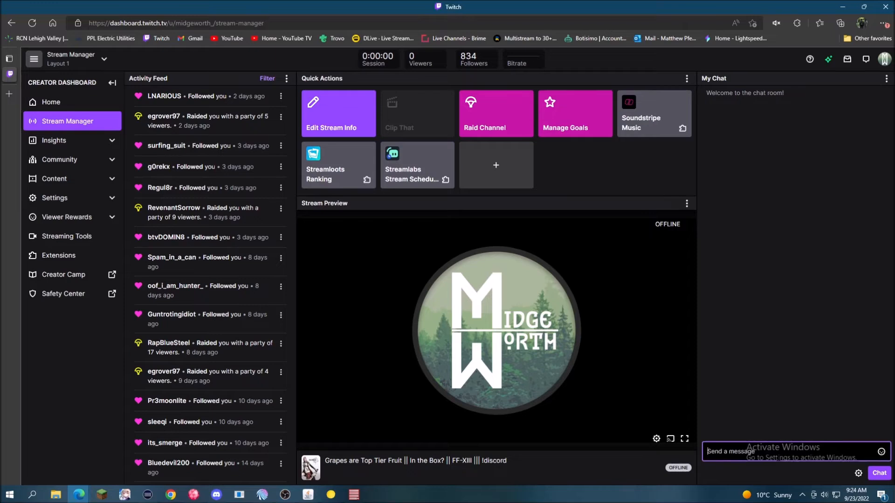
type("I")
type("test")
key("Return")
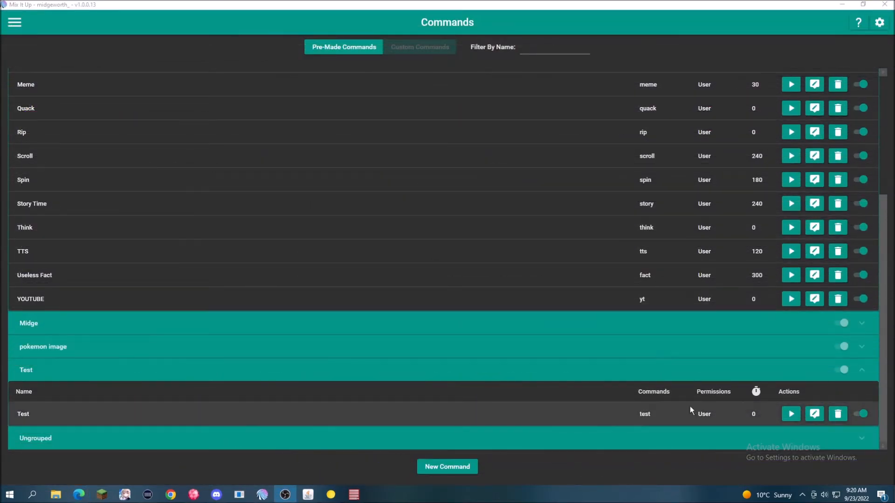
Reopen the Test command in Mix It Up for editing and add a Sound action below the chat message.
left_click(813, 419)
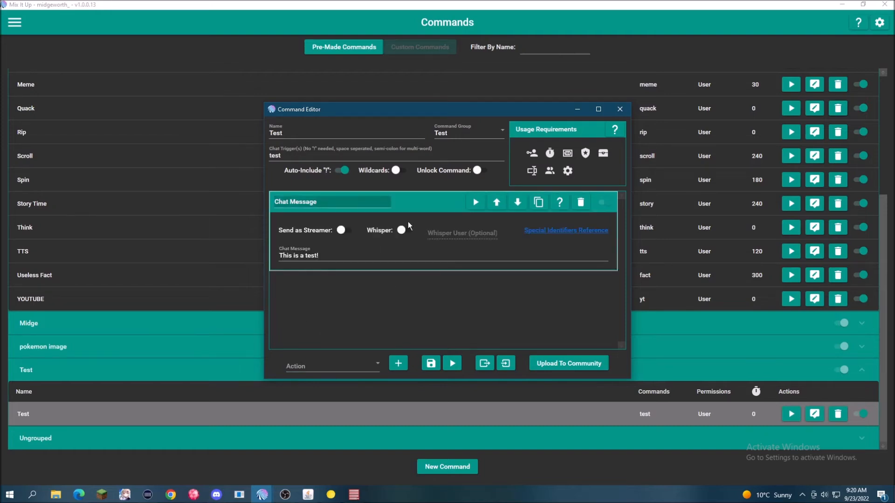
left_click(423, 207)
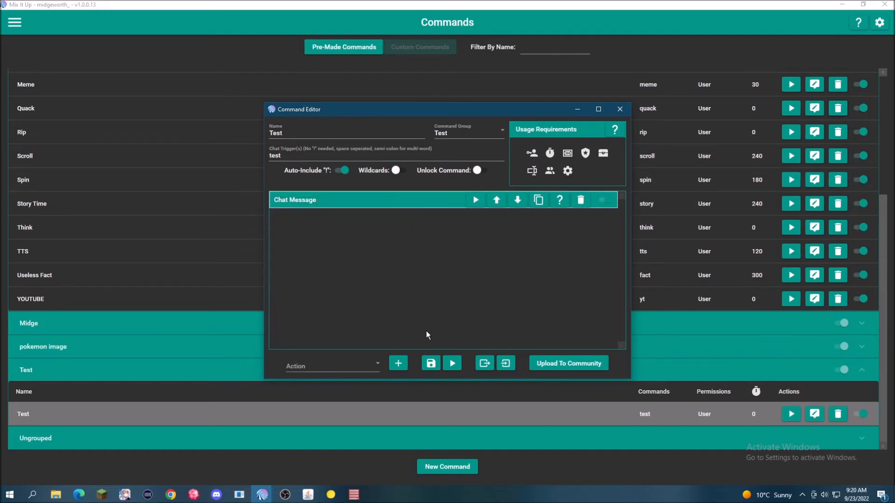
left_click(374, 366)
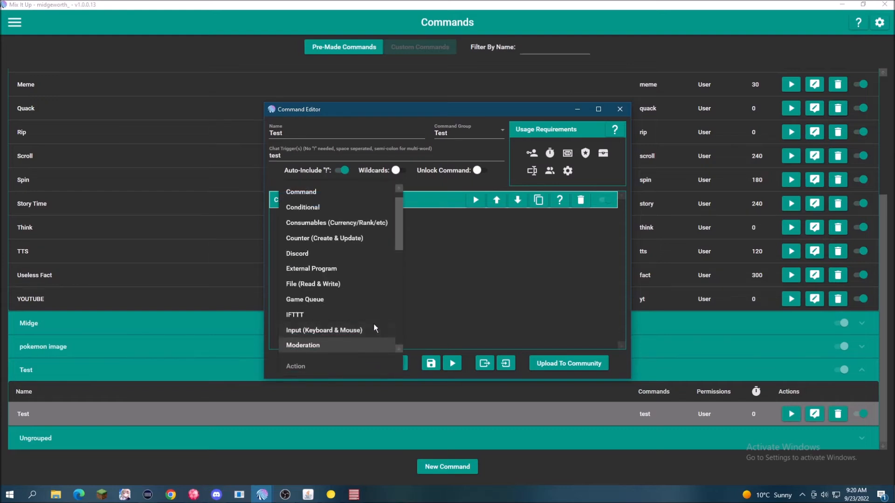
scroll(368, 312, "up", 1)
scroll(367, 310, "down", 5)
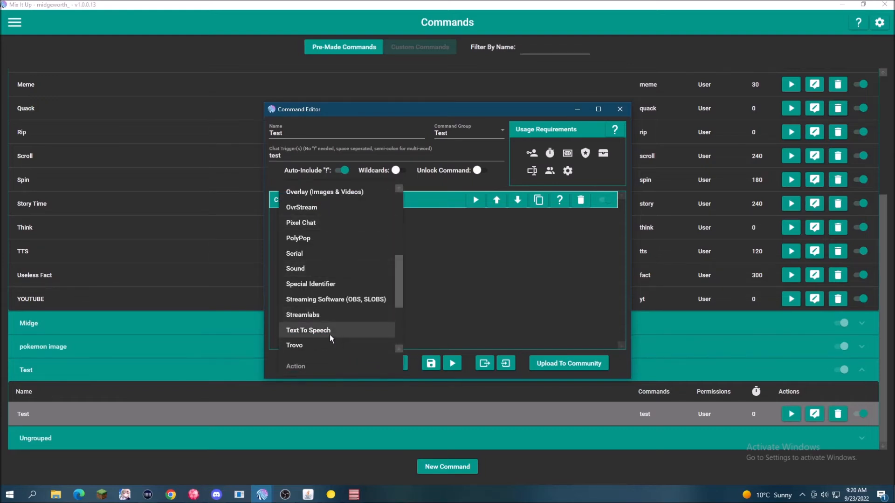
left_click(326, 271)
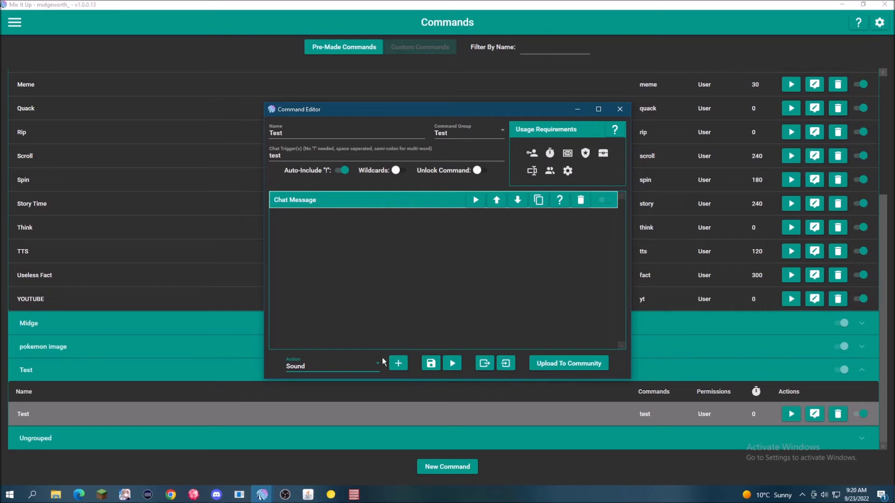
left_click(397, 363)
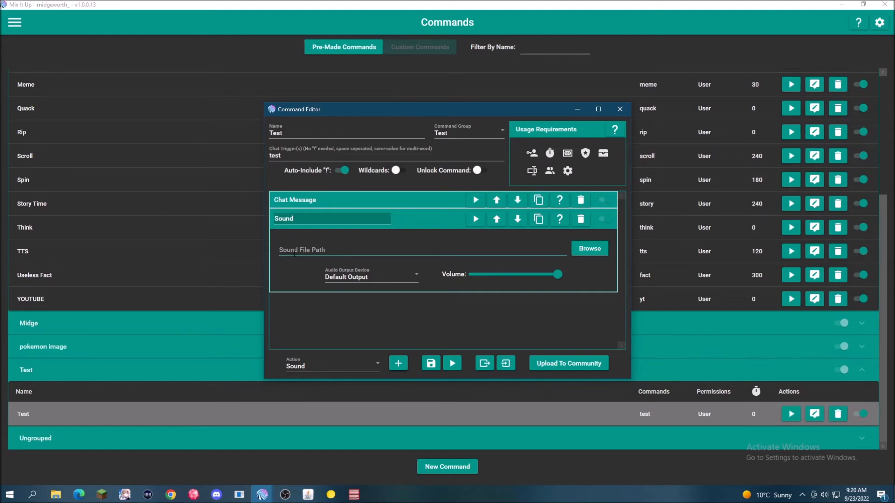
Assign iwastesting.mp3 from the Downloads folder to the Sound action, preview it, and save the command.
left_click(590, 248)
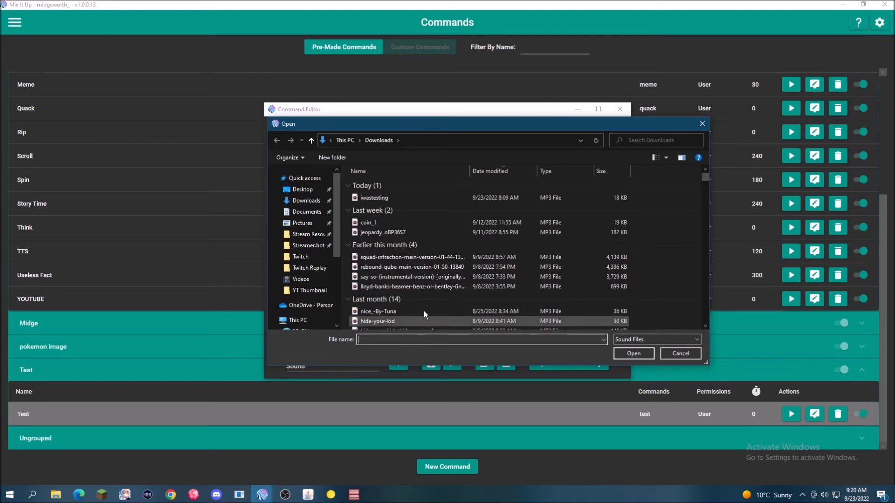
left_click(384, 200)
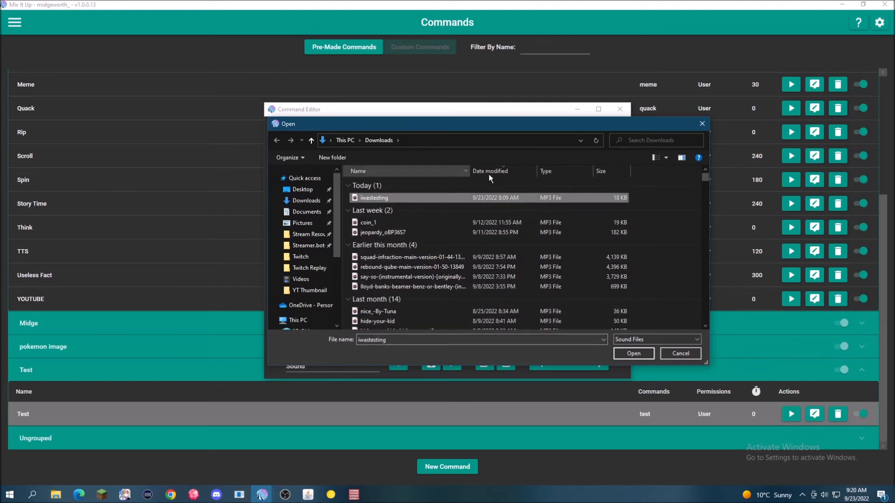
left_click(630, 353)
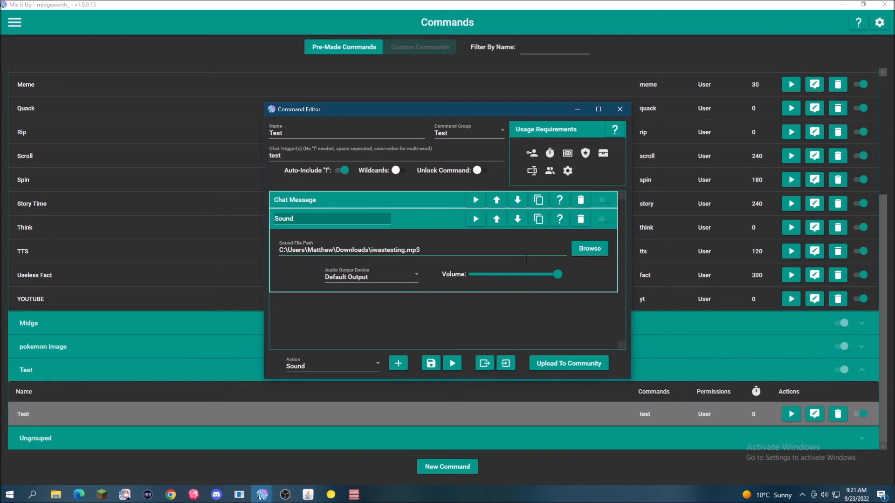
left_click(474, 220)
left_click(431, 364)
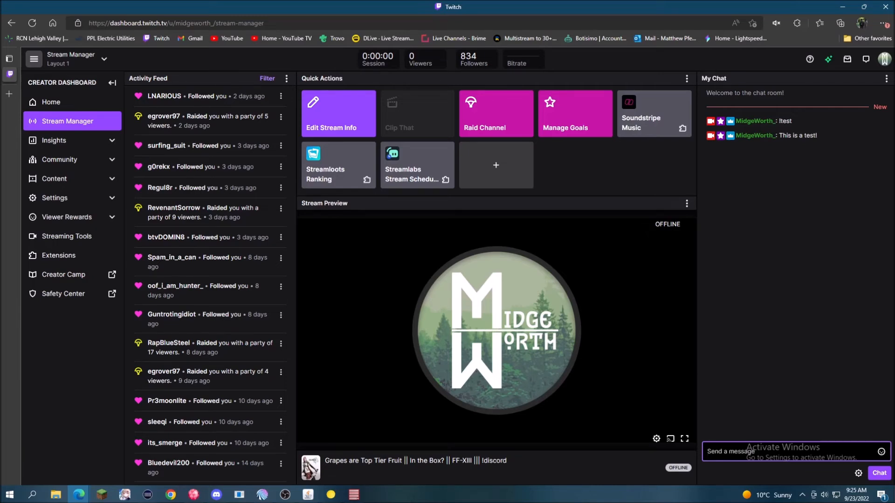
Send !test again in the Twitch chat to try the command with its sound action.
type("Itest")
key("Return")
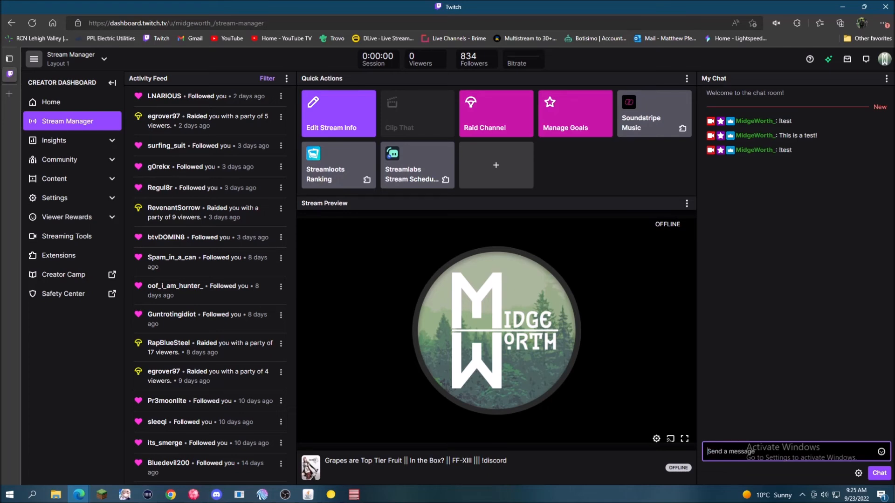